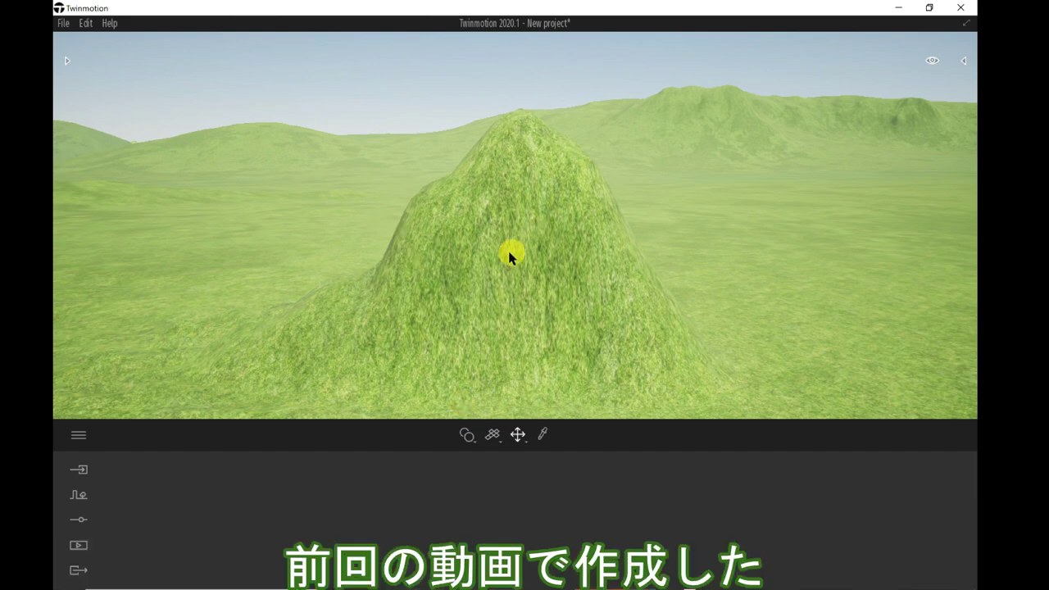
Step: Shift the view around the hill, then select the Character path type under Context > Paths
scroll(623, 260, down, 2)
key(d)
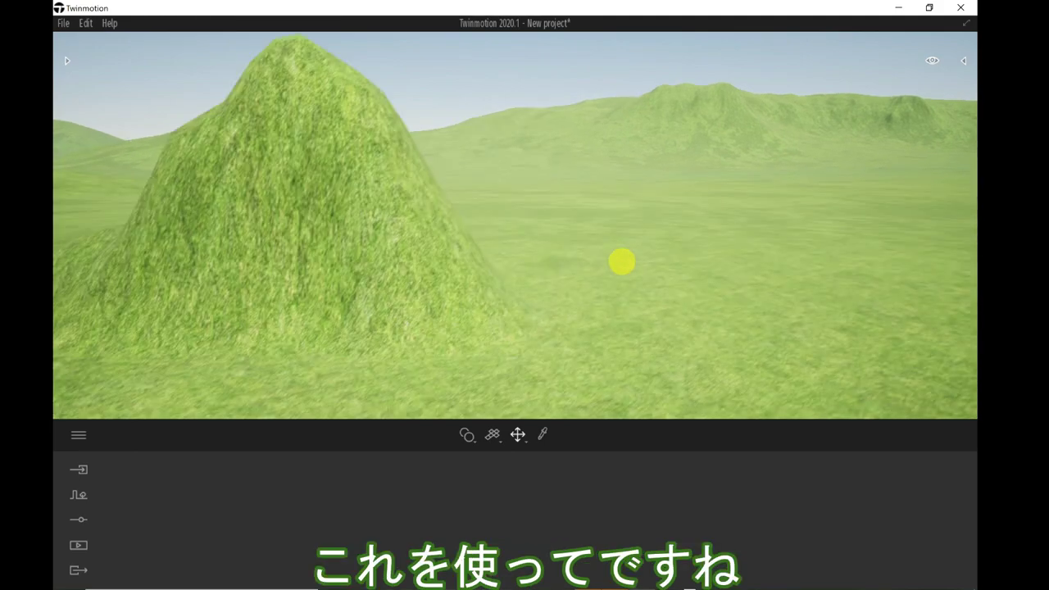
key(a)
key(d)
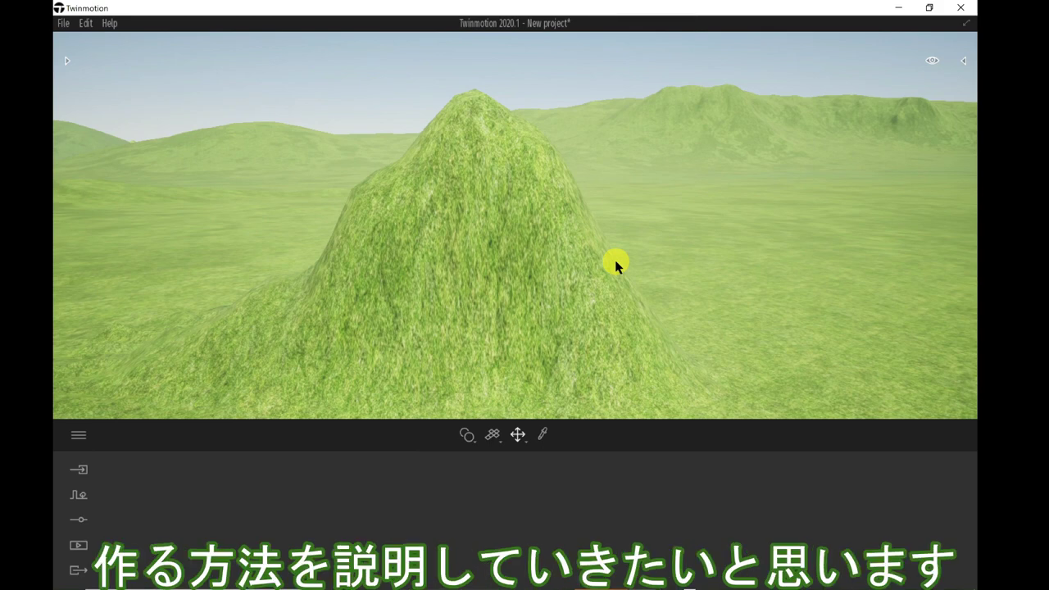
key(s)
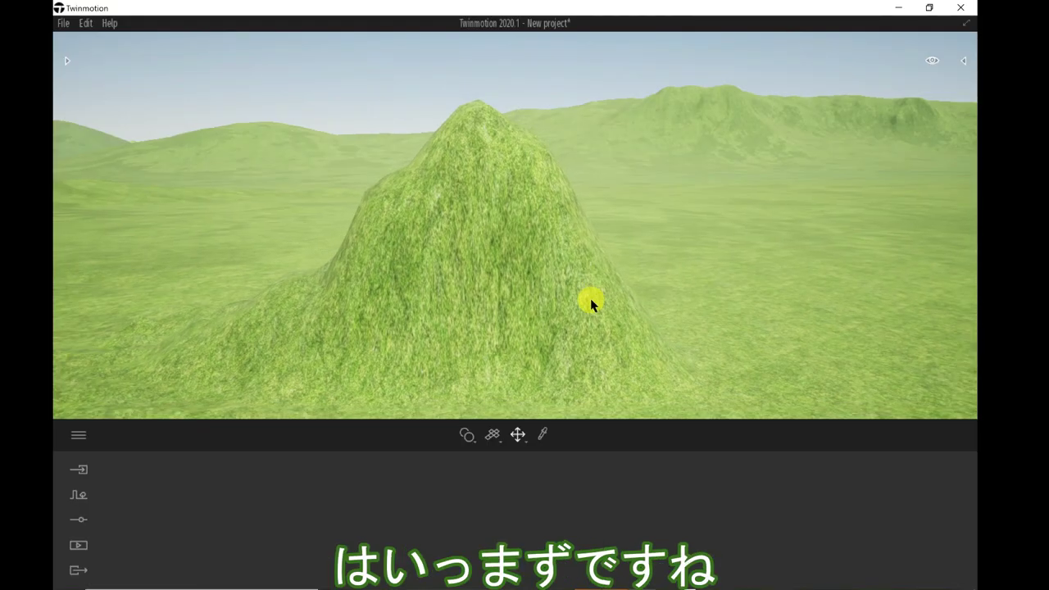
click(78, 495)
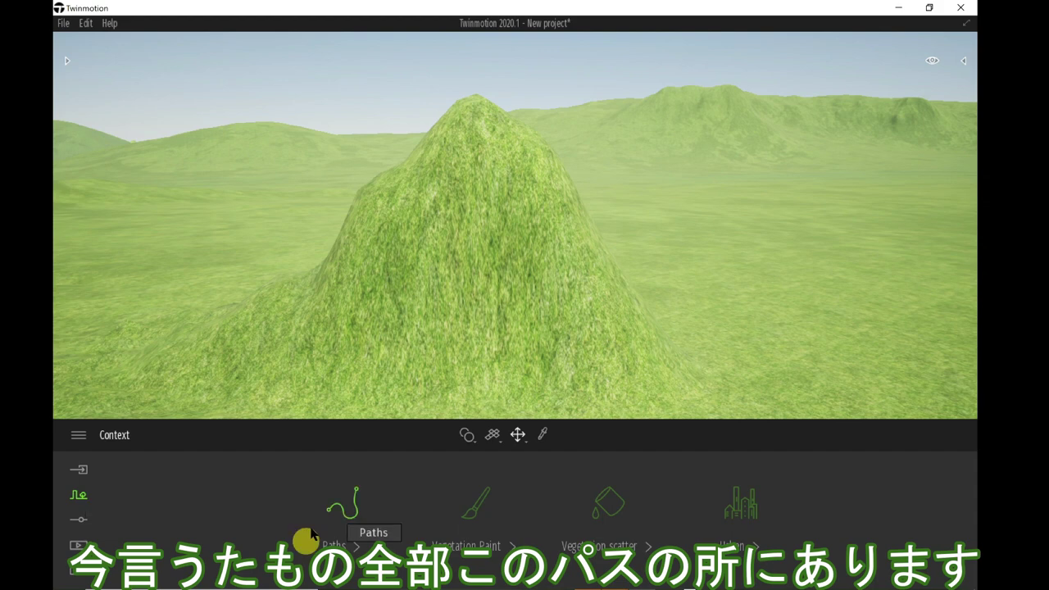
click(343, 524)
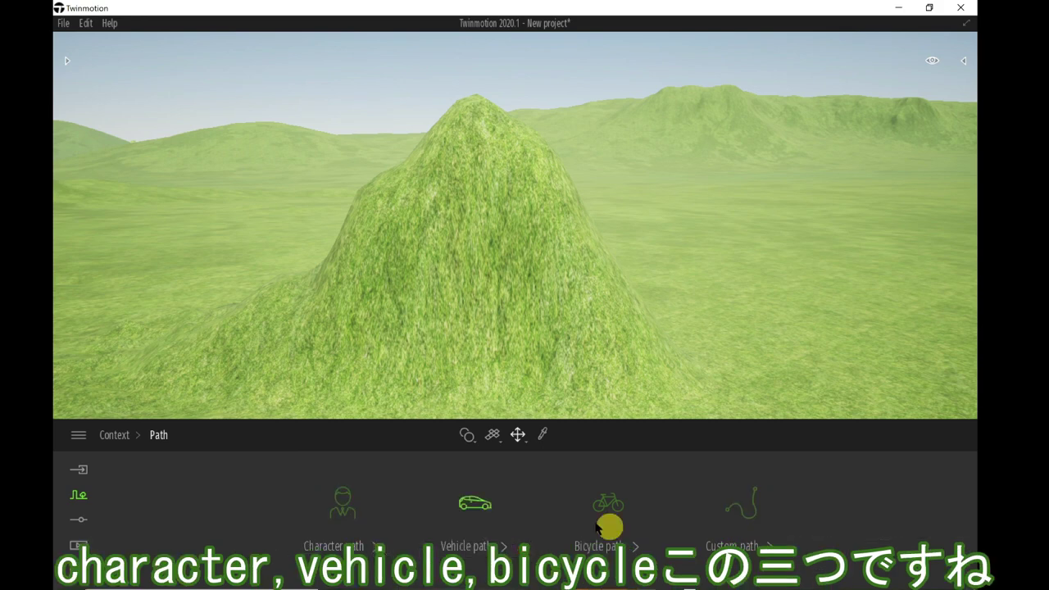
click(329, 518)
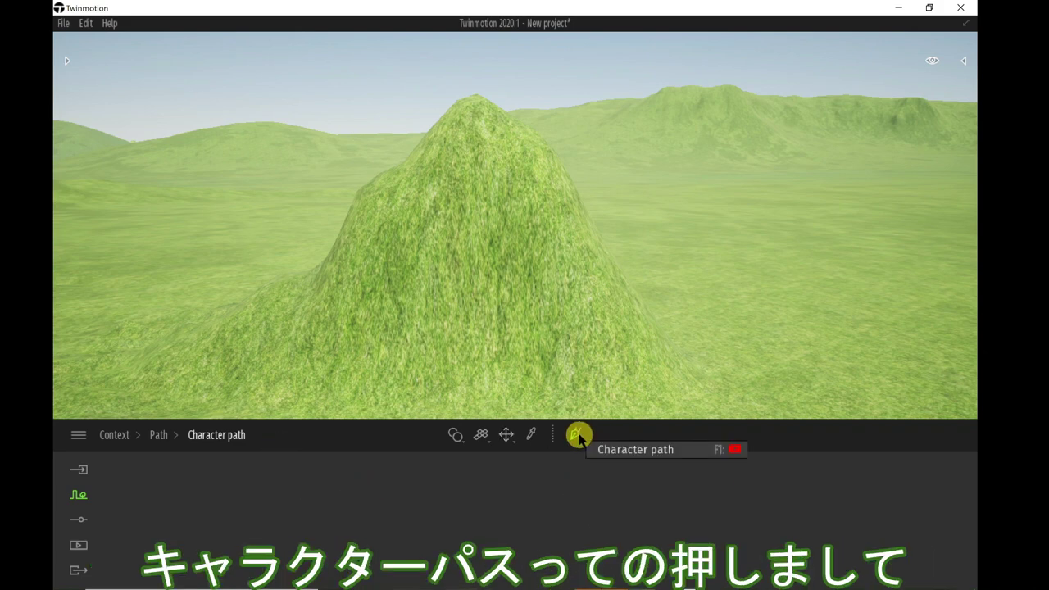
Step: Start a character path on the lower-left grass and lay points up to the hill's foot
click(577, 435)
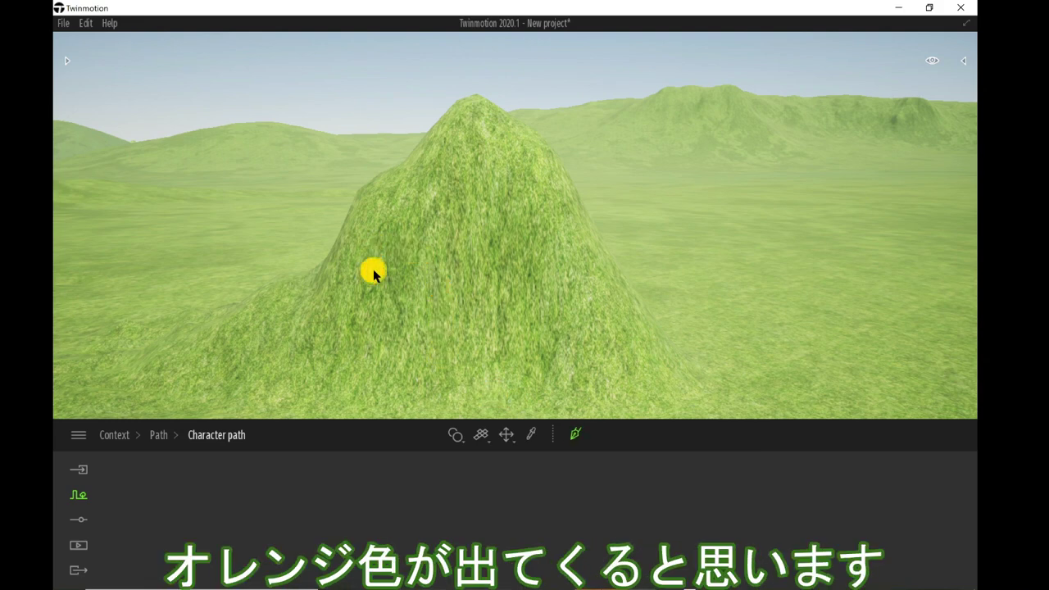
scroll(372, 273, down, 5)
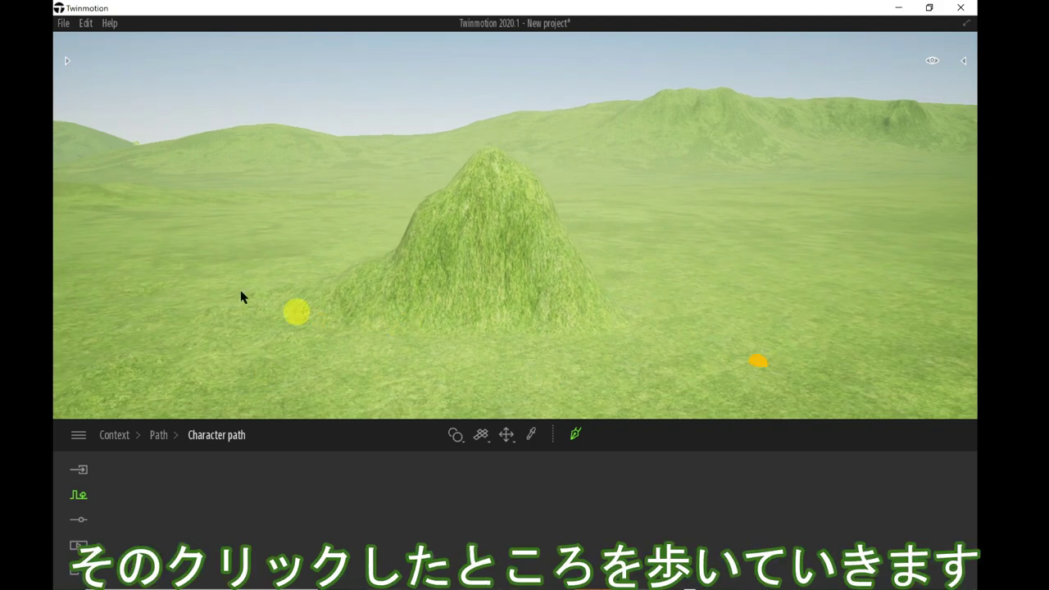
scroll(230, 293, up, 3)
scroll(180, 361, down, 2)
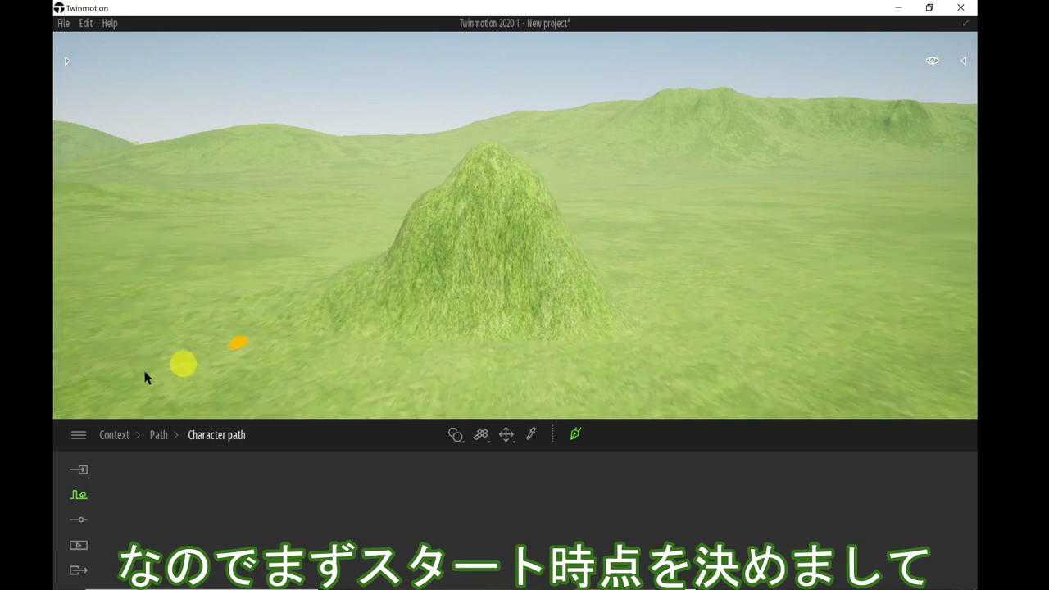
scroll(164, 389, up, 4)
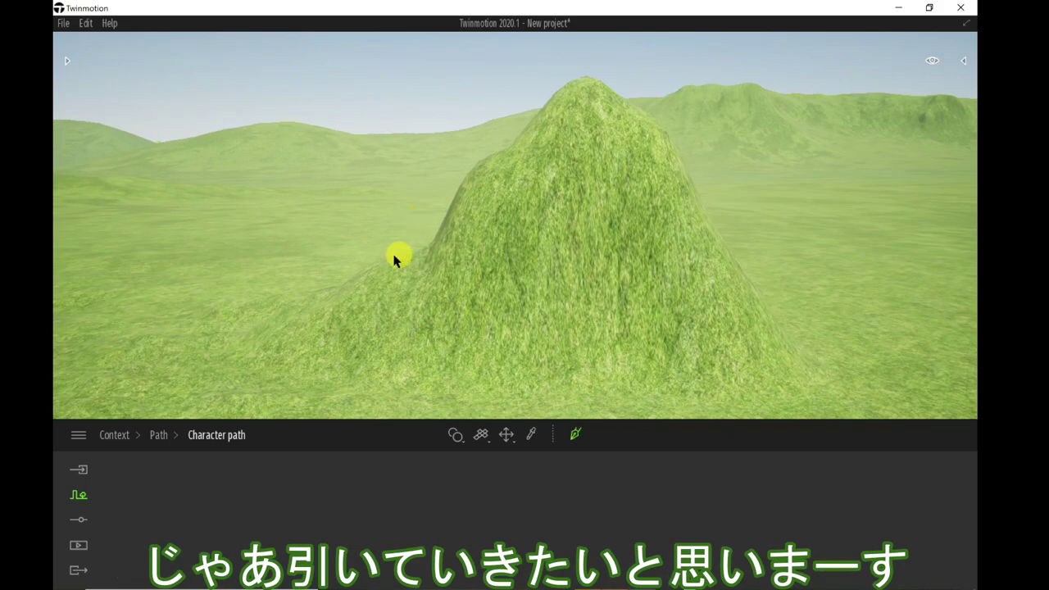
scroll(320, 311, down, 2)
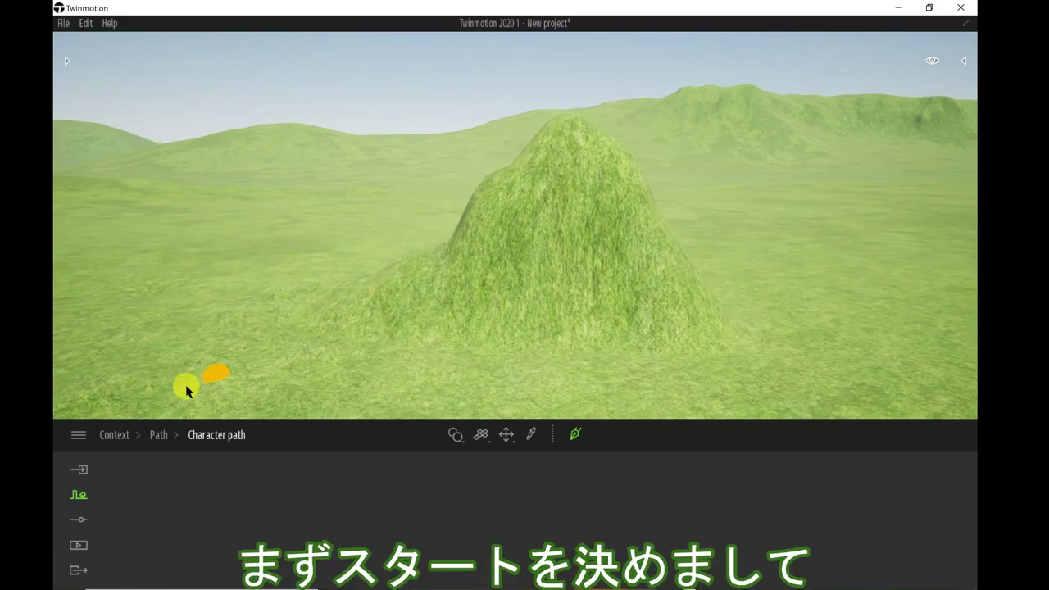
click(158, 393)
click(249, 335)
click(343, 313)
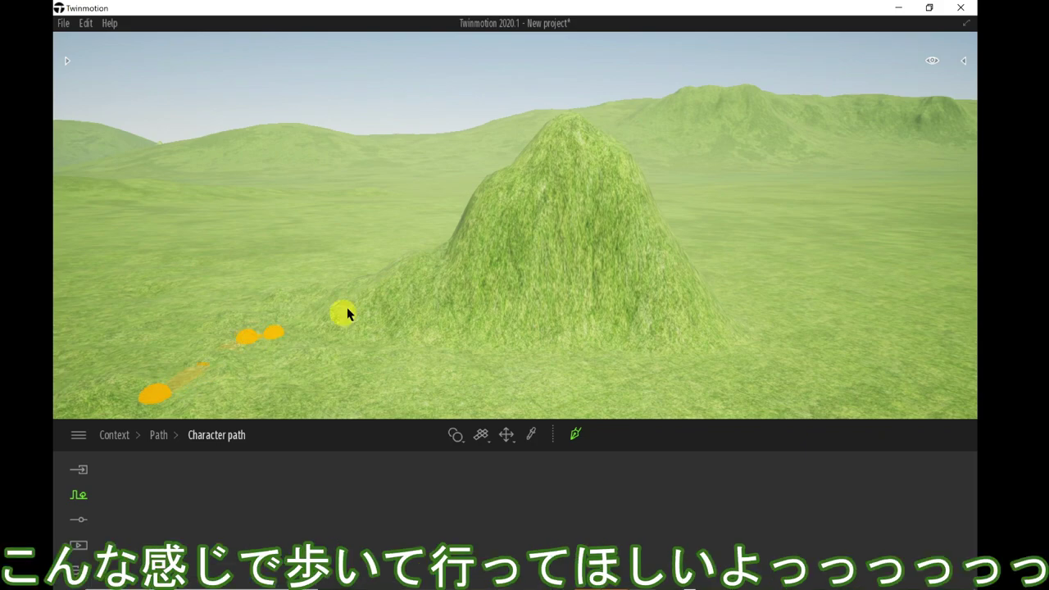
click(345, 309)
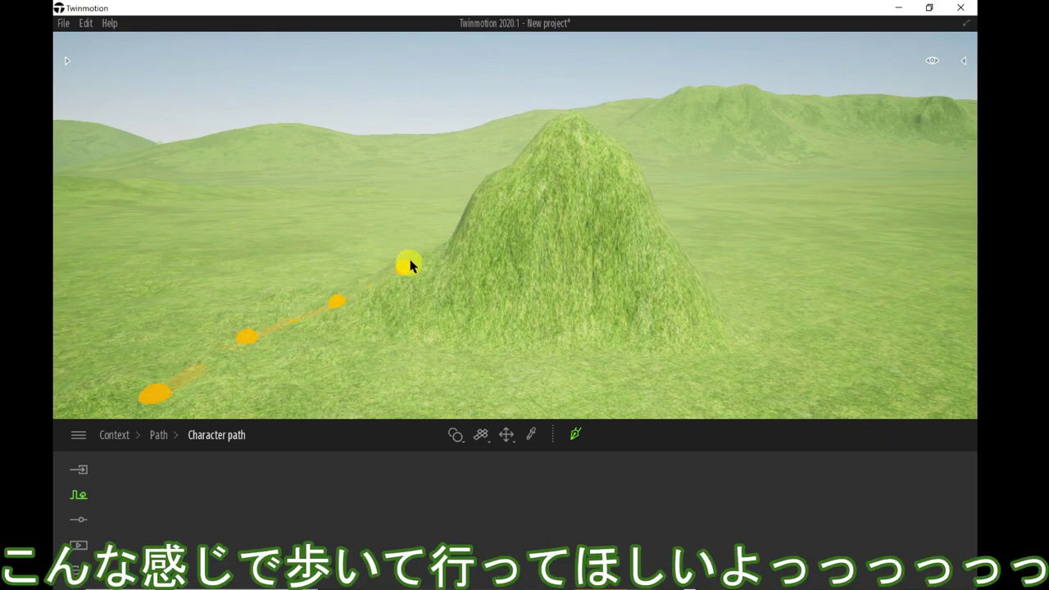
Step: Extend the character path up the hillside and down the hill's far side
scroll(412, 254, up, 2)
click(426, 250)
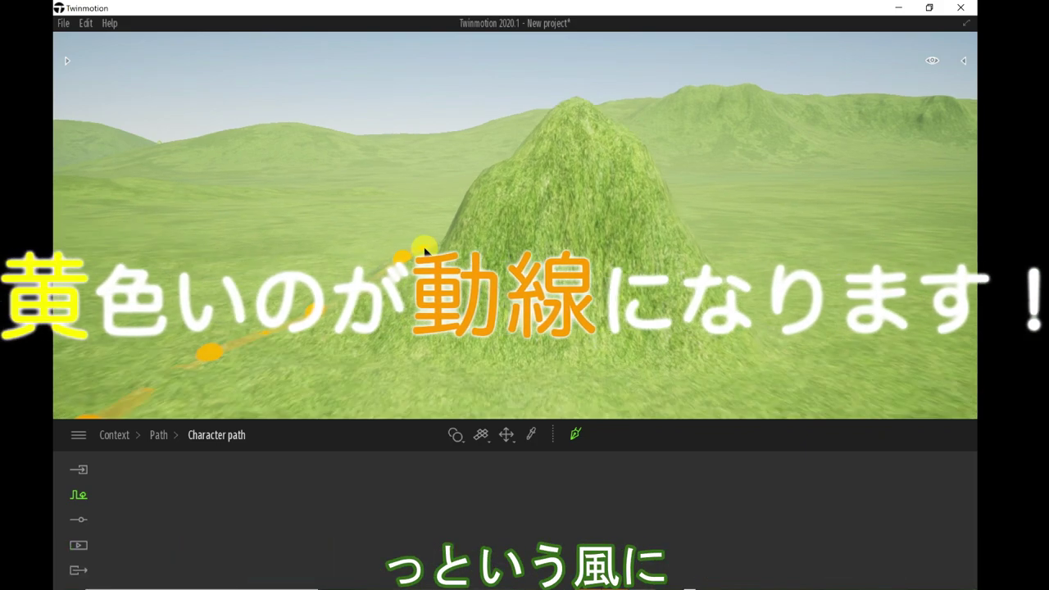
scroll(425, 252, up, 3)
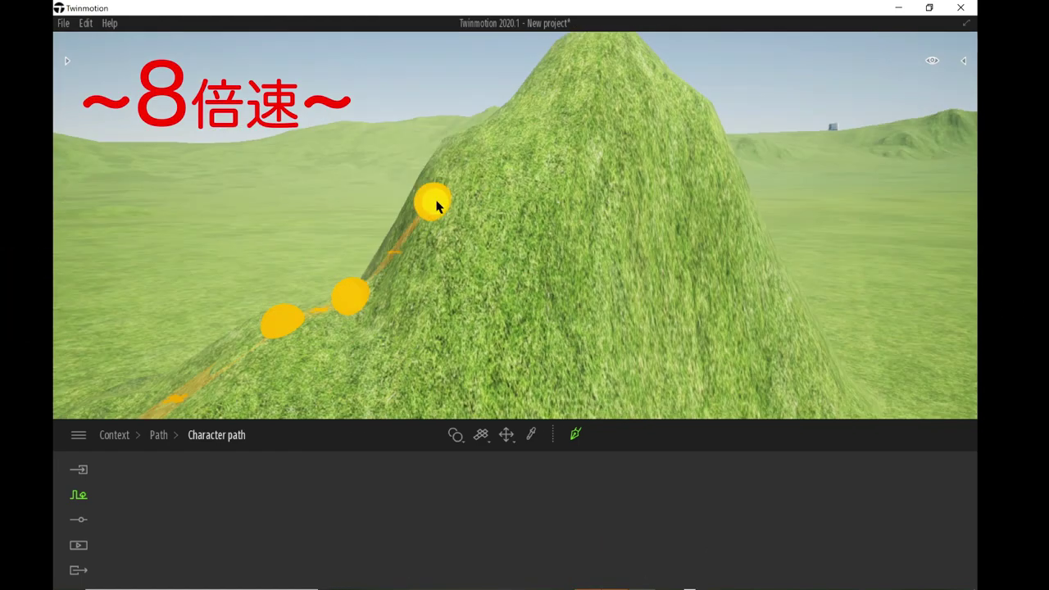
scroll(506, 199, up, 5)
scroll(486, 169, up, 3)
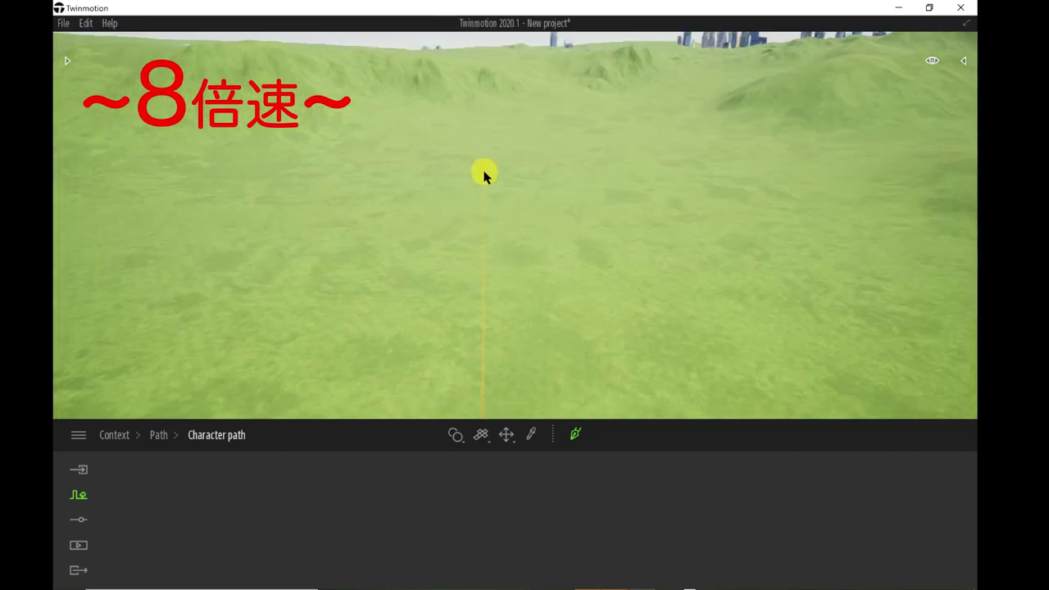
scroll(469, 100, down, 5)
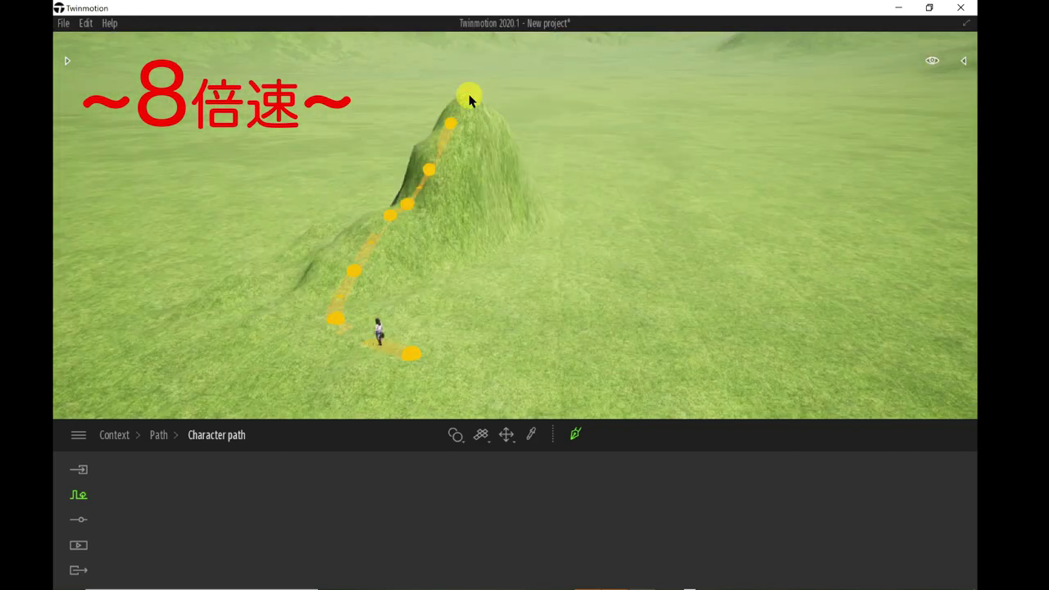
scroll(524, 82, up, 5)
right_drag(538, 77, 737, 337)
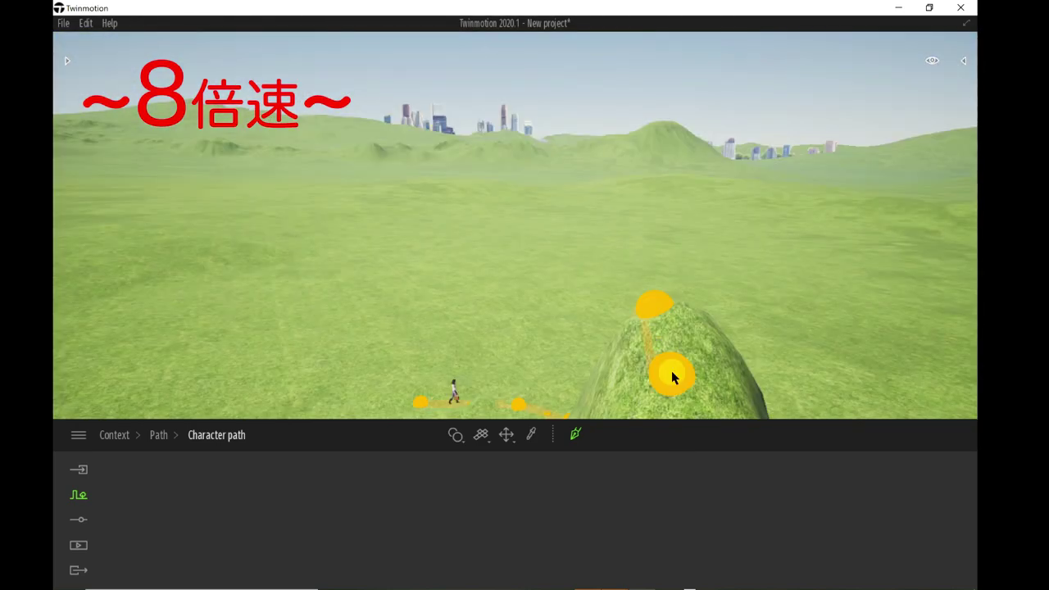
click(691, 229)
scroll(721, 238, up, 3)
right_drag(721, 238, 635, 256)
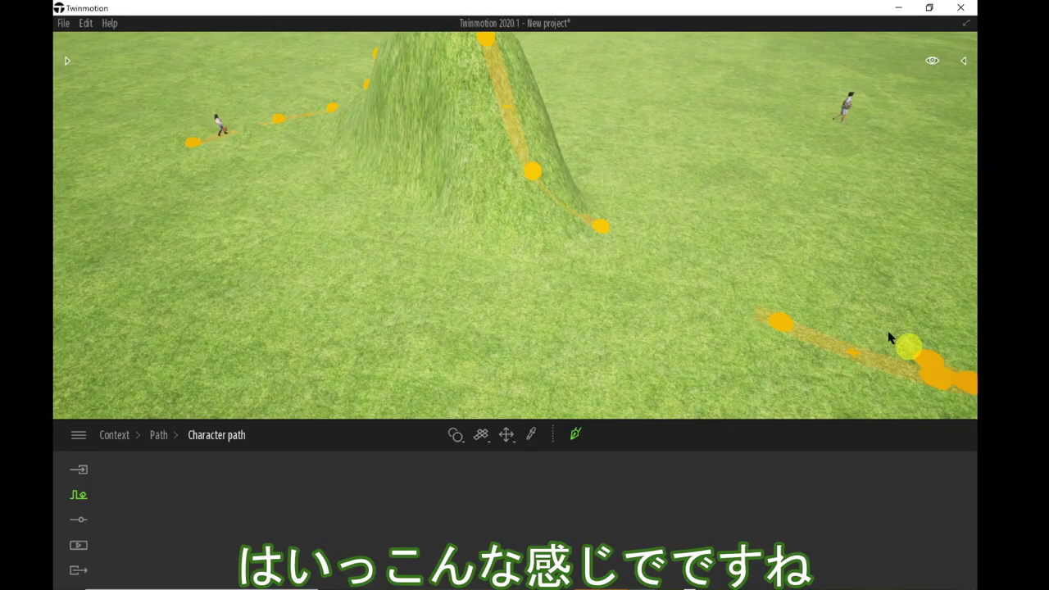
scroll(574, 188, down, 3)
scroll(573, 197, up, 2)
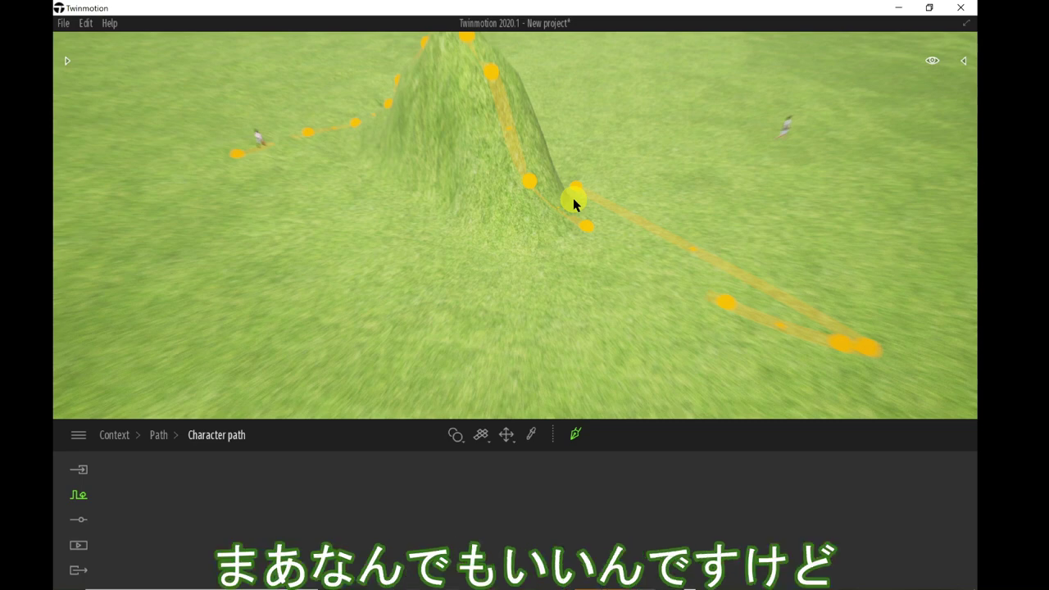
Step: Zoom out to see people walking along the finished character path over the hill
scroll(573, 197, up, 2)
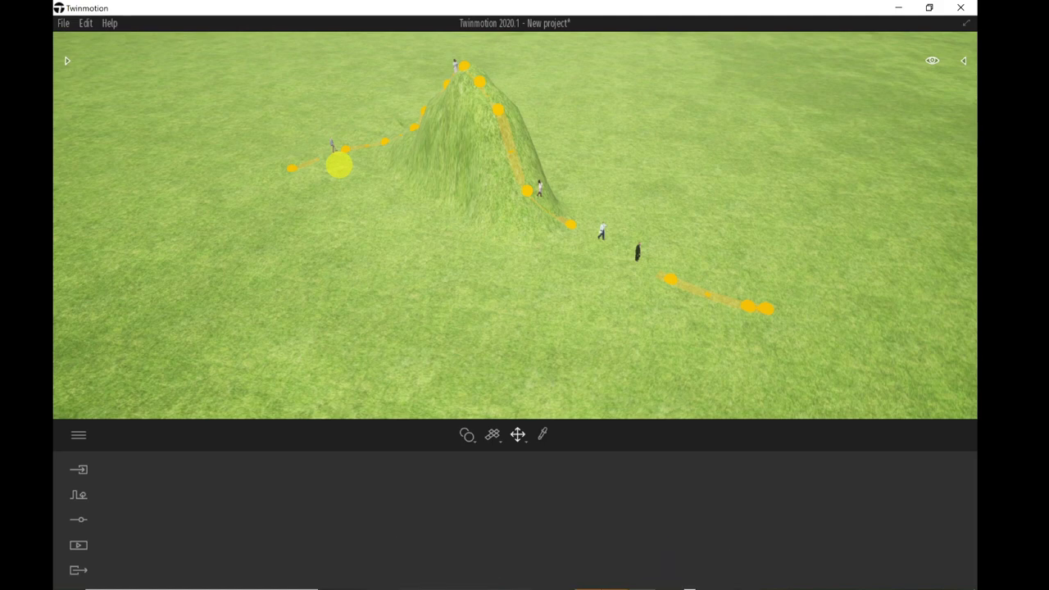
Step: Select the hilltop character path, check its Clothing options, and widen it from 1m to 5m
click(510, 270)
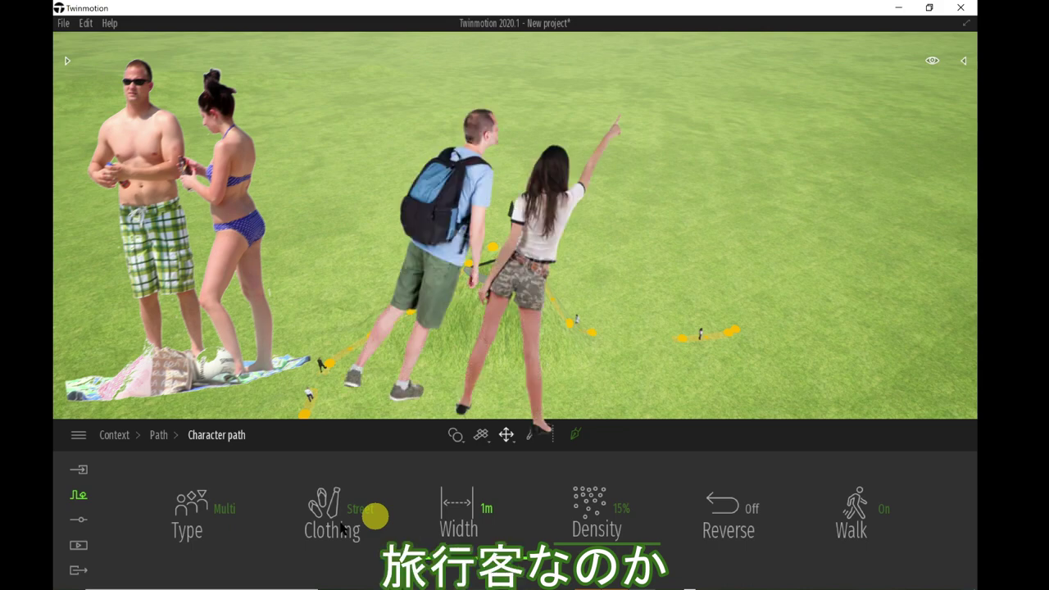
click(374, 515)
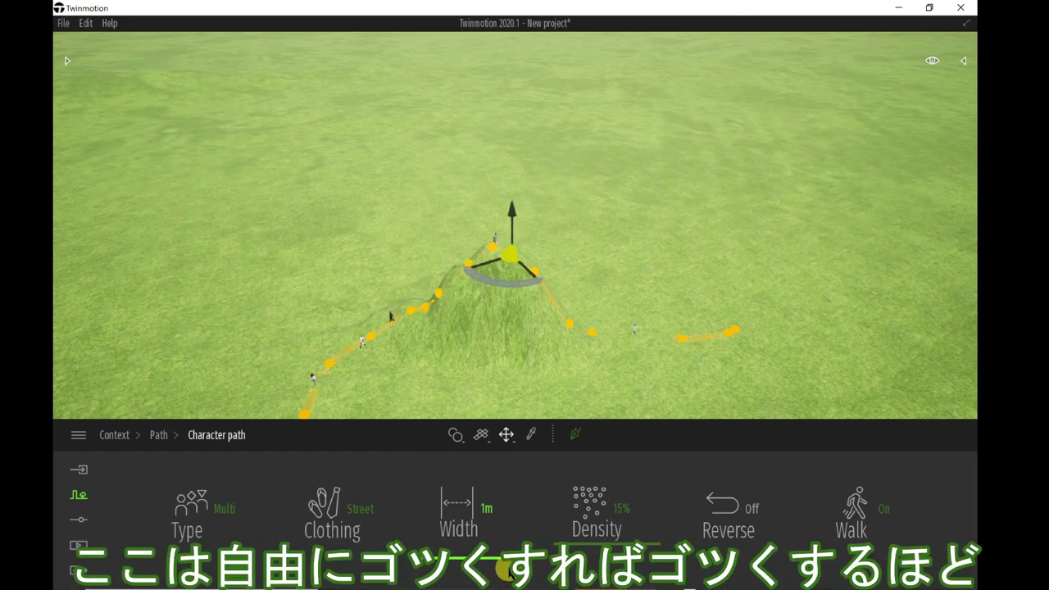
drag(508, 572, 509, 510)
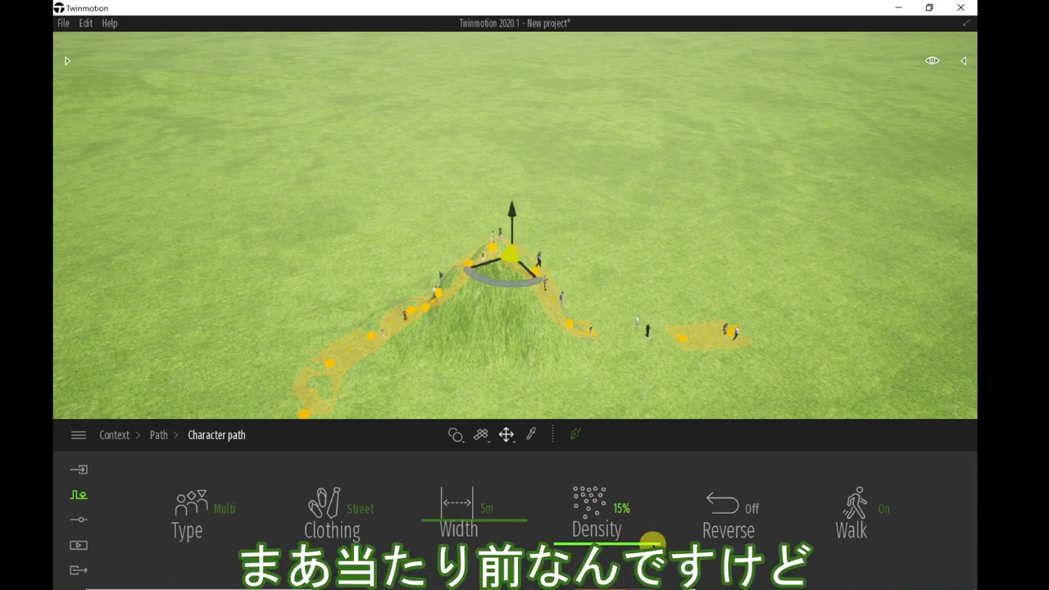
Step: Raise the character path's walker density to 19%
mouse_move(649, 546)
mouse_down()
mouse_move(653, 534)
mouse_move(534, 513)
mouse_up()
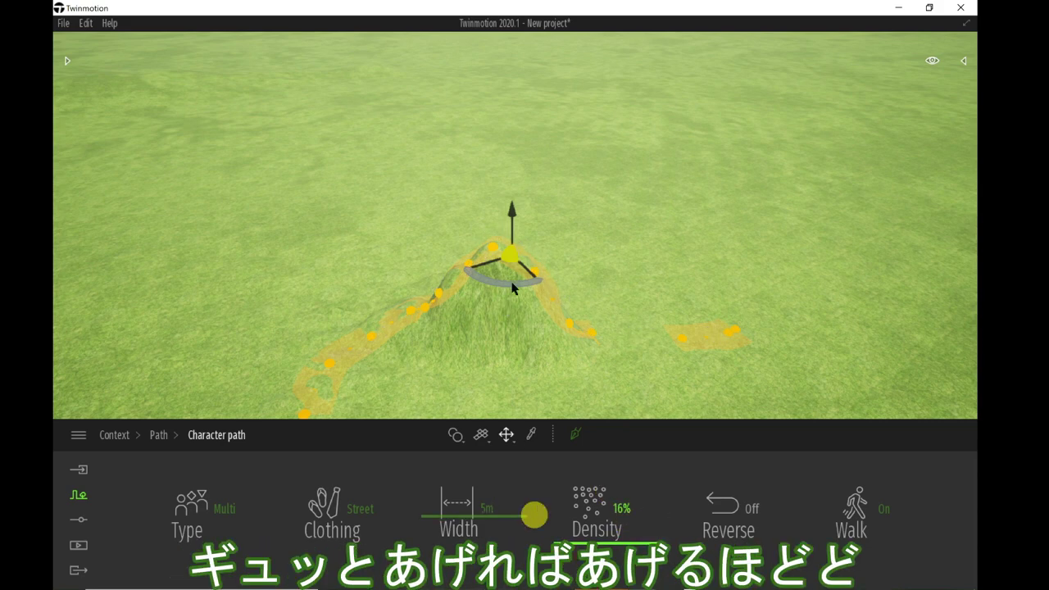
click(513, 195)
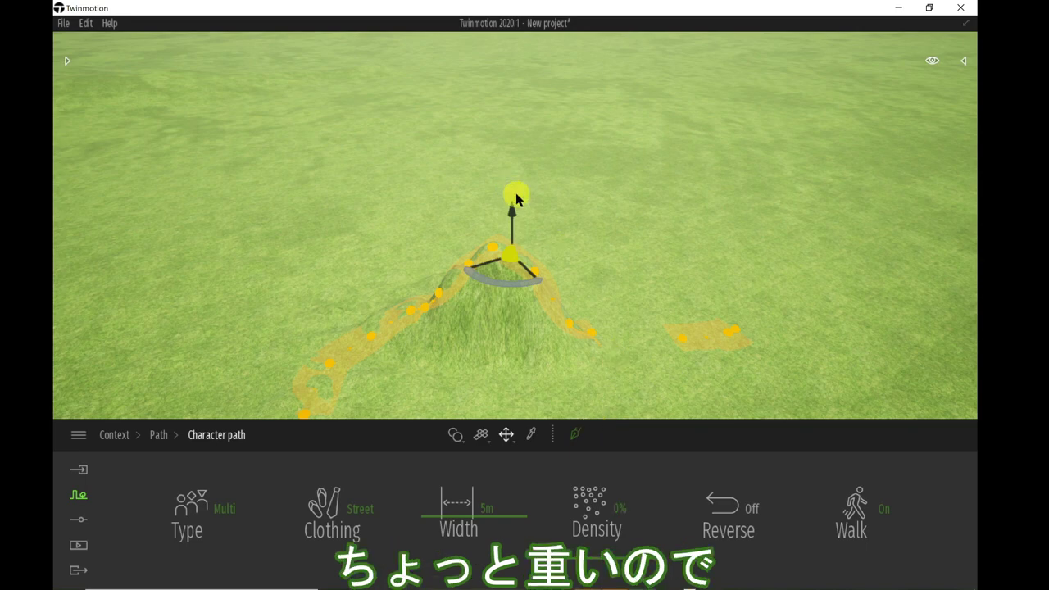
scroll(517, 197, up, 5)
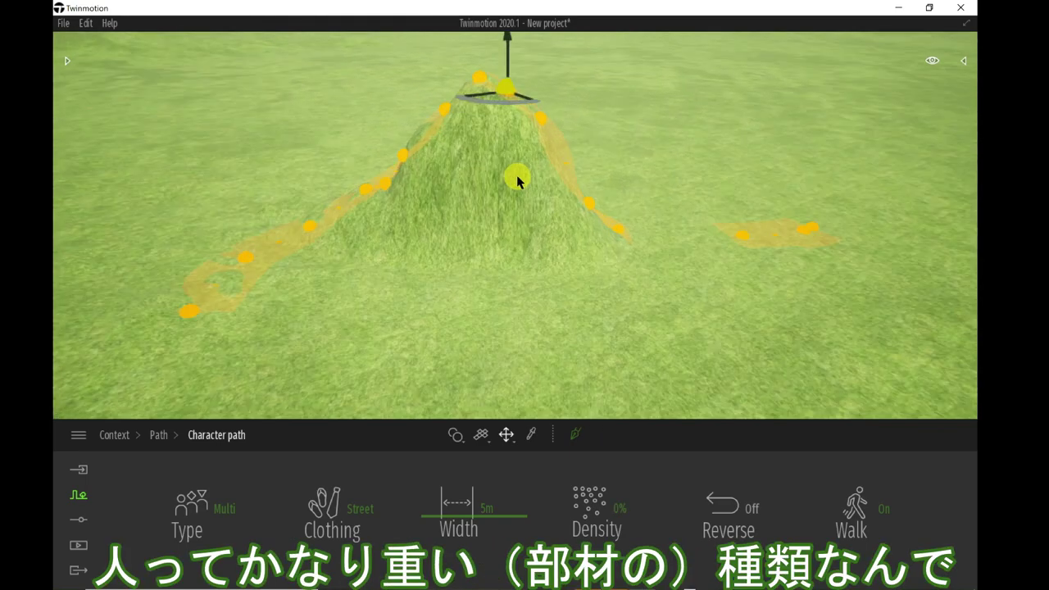
right_drag(525, 176, 517, 177)
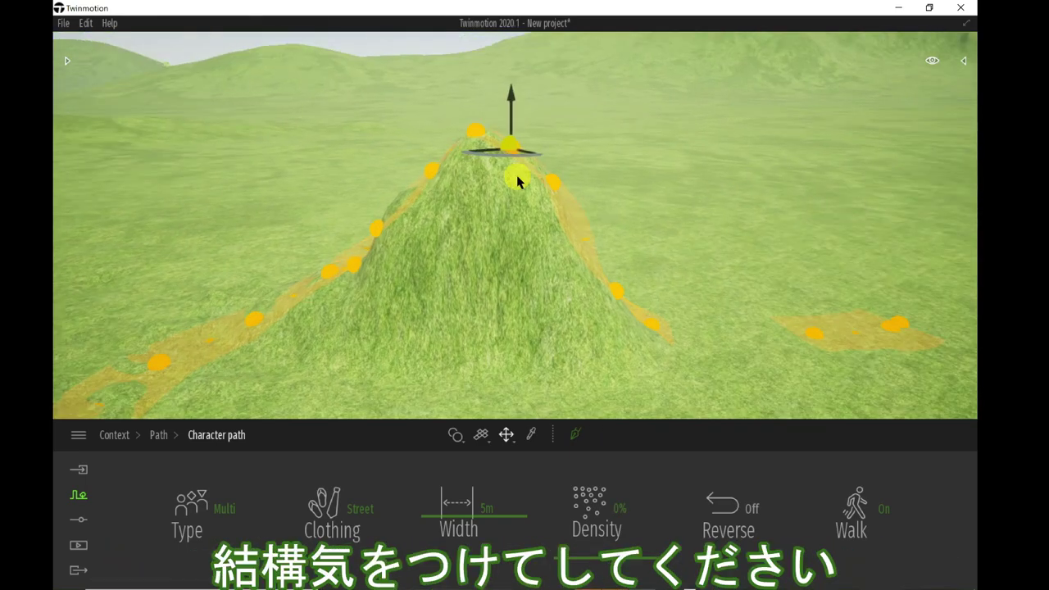
click(644, 560)
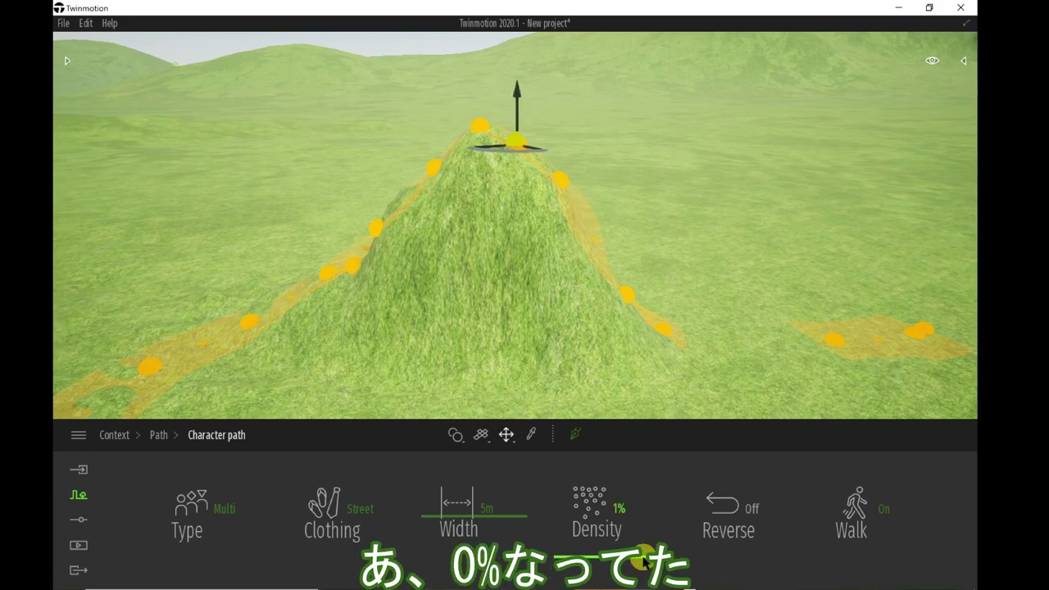
drag(644, 560, 647, 535)
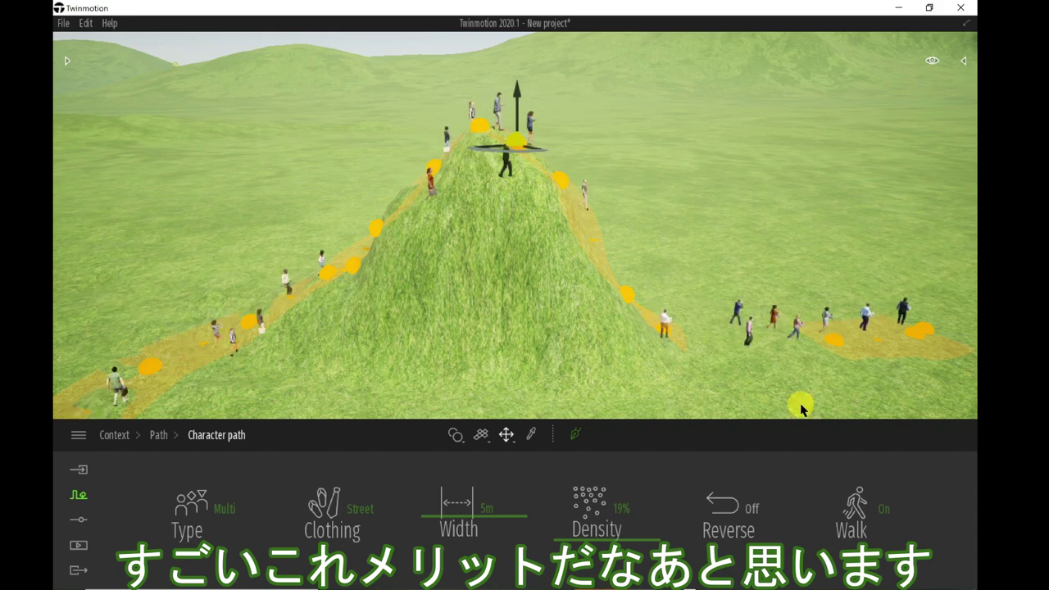
Step: Toggle Reverse and Walk off and on, leaving people walking in the original direction
click(719, 515)
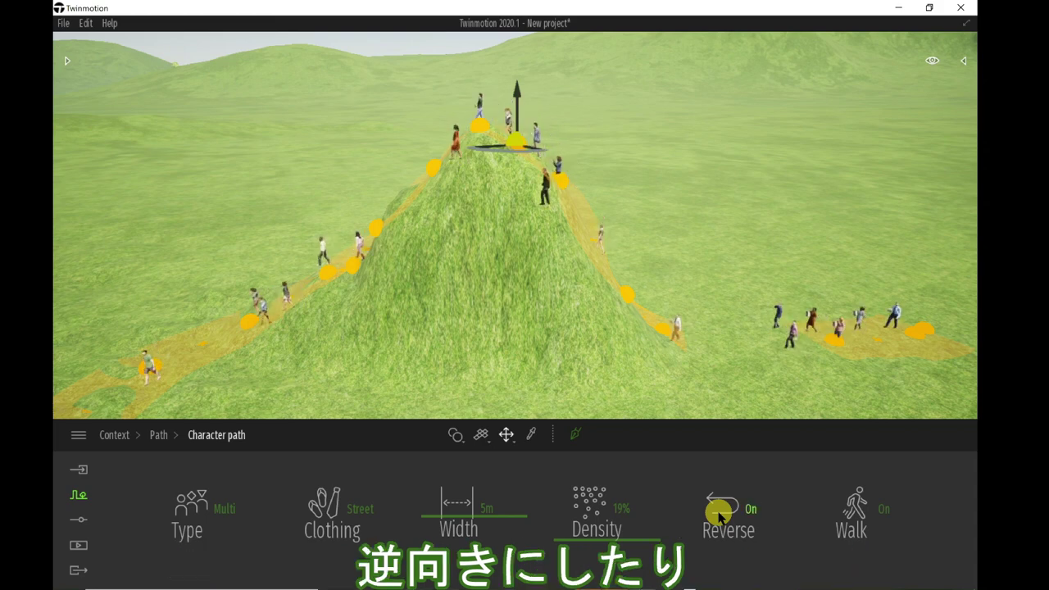
click(718, 514)
click(857, 513)
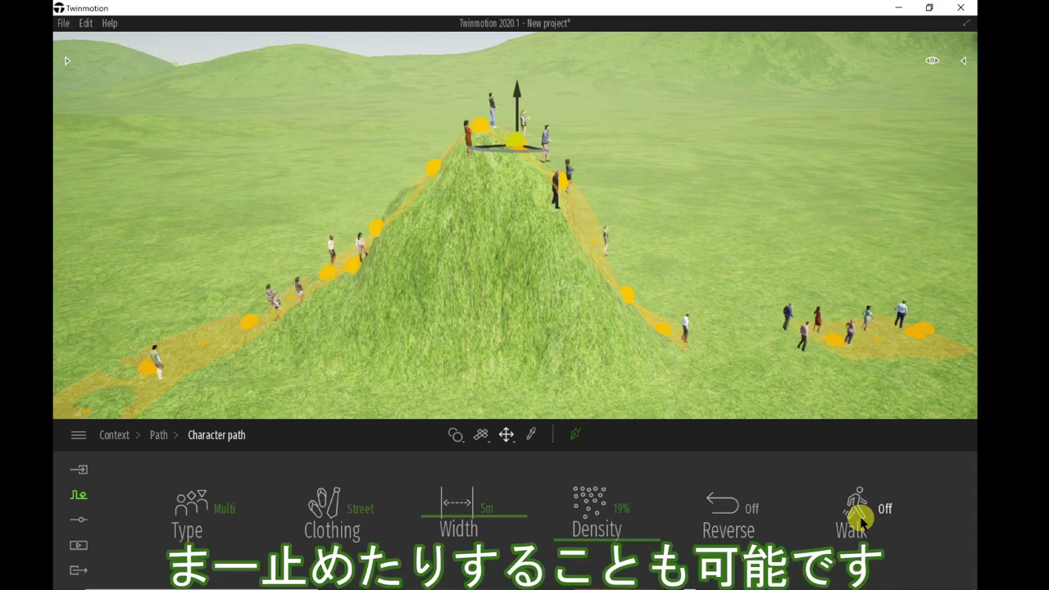
click(858, 516)
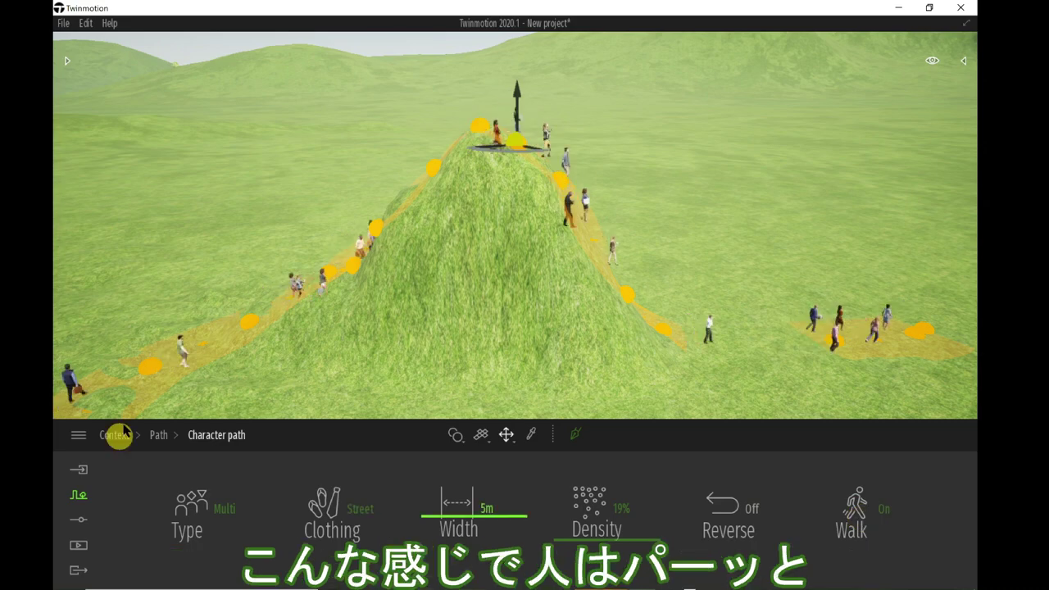
Step: Draw a vehicle path straight across the foreground below the hill
click(158, 435)
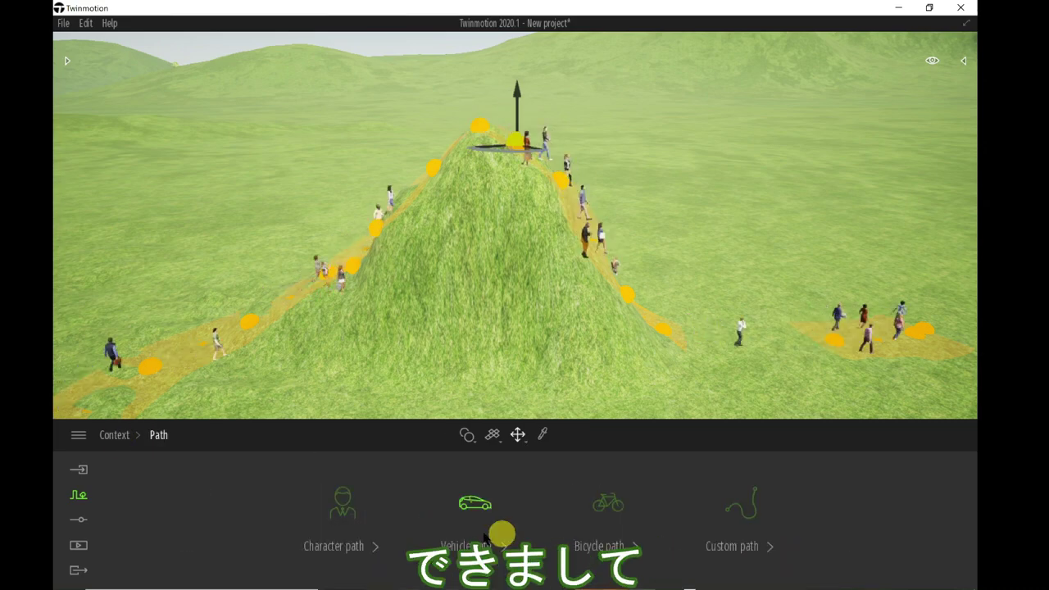
click(483, 531)
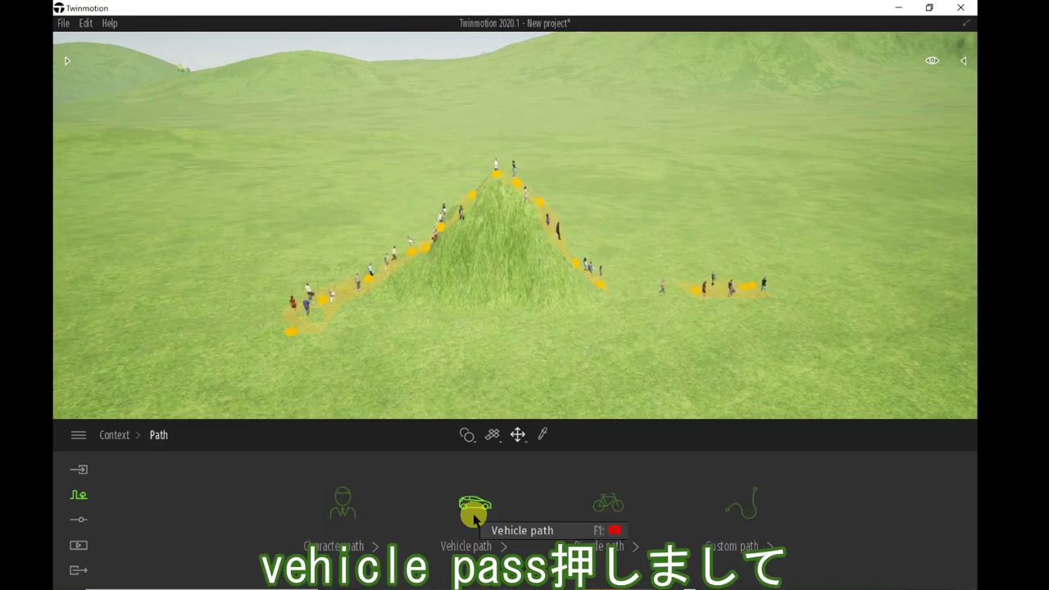
click(475, 513)
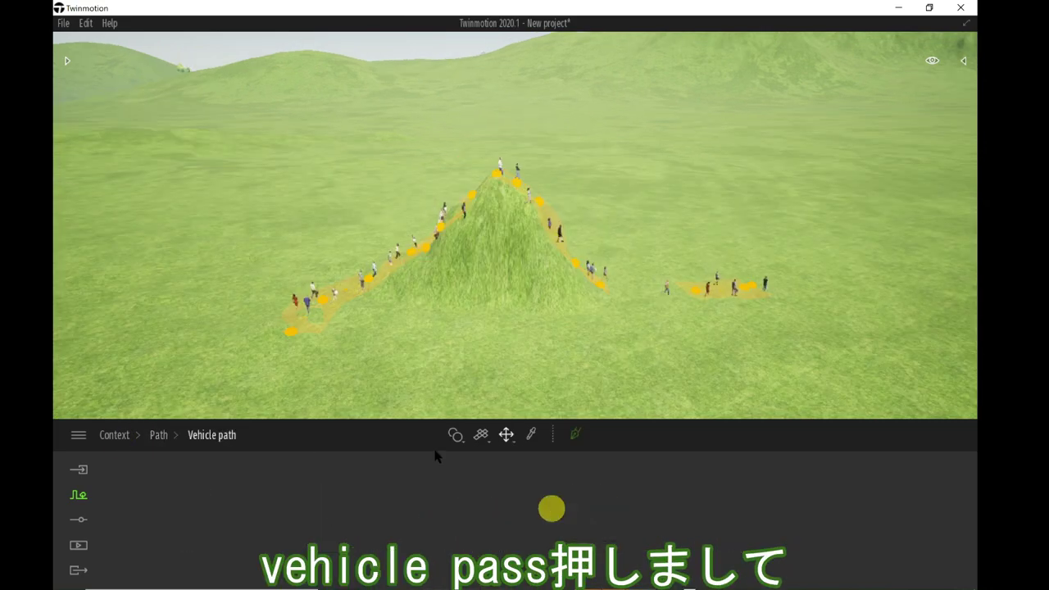
click(267, 379)
double_click(734, 380)
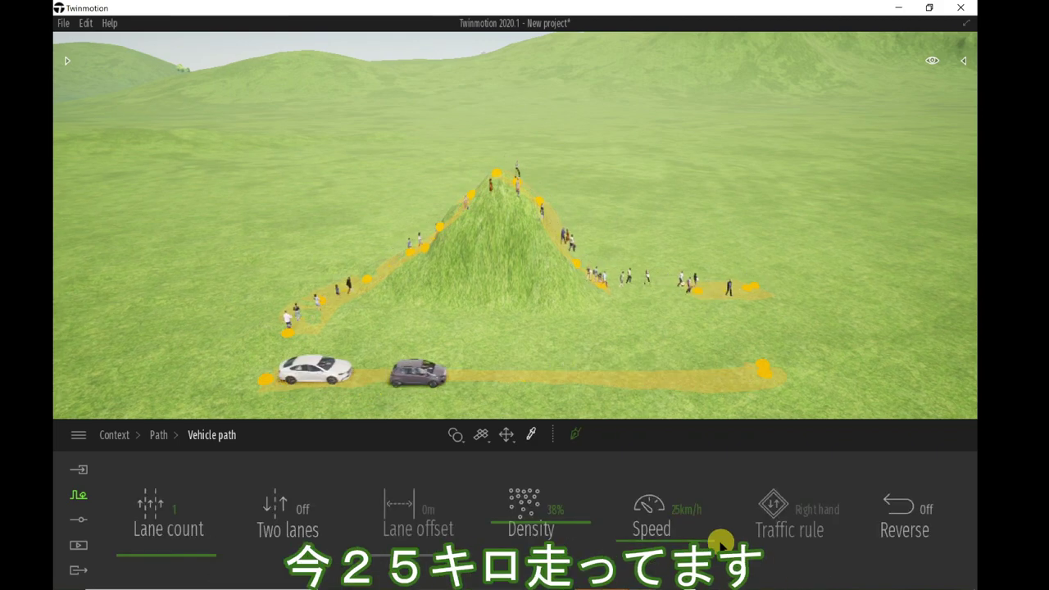
Step: Set the cars' speed to 150 km/h, keeping the road single-lane
mouse_move(702, 538)
mouse_down()
mouse_move(709, 425)
mouse_move(723, 545)
mouse_move(722, 426)
mouse_up()
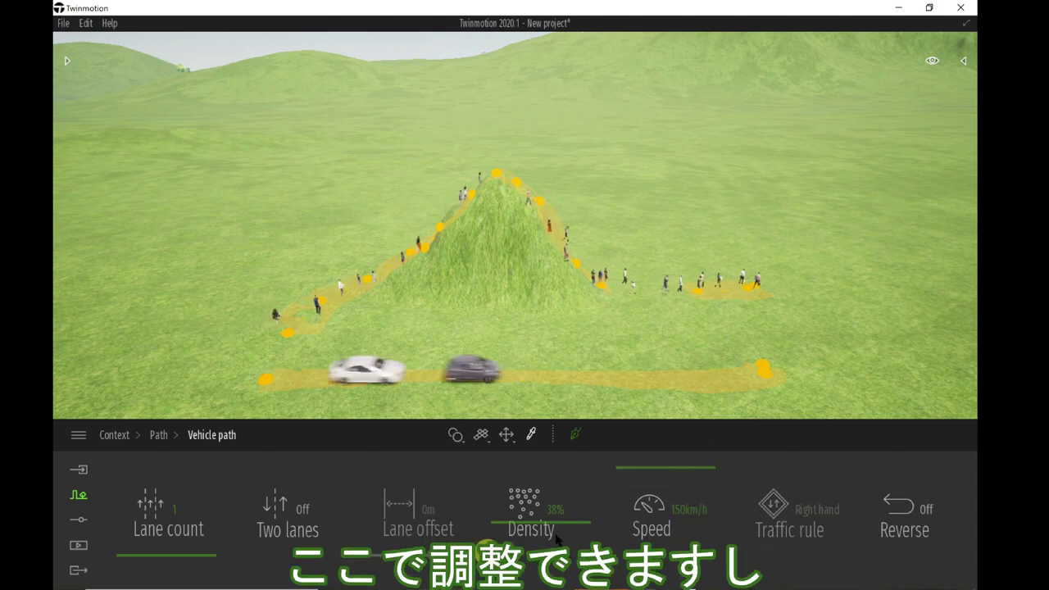
click(582, 534)
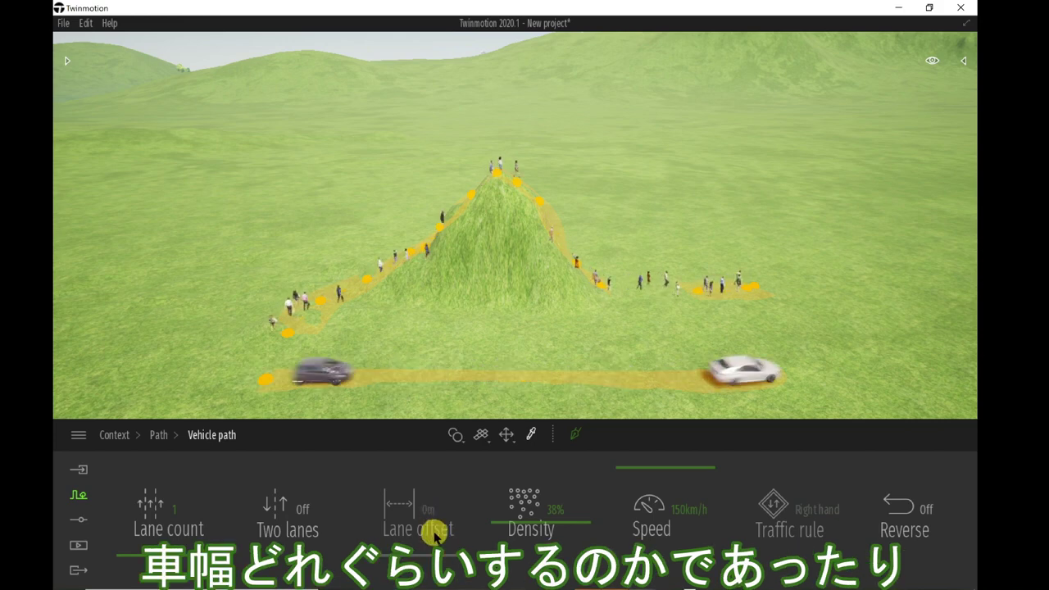
click(300, 506)
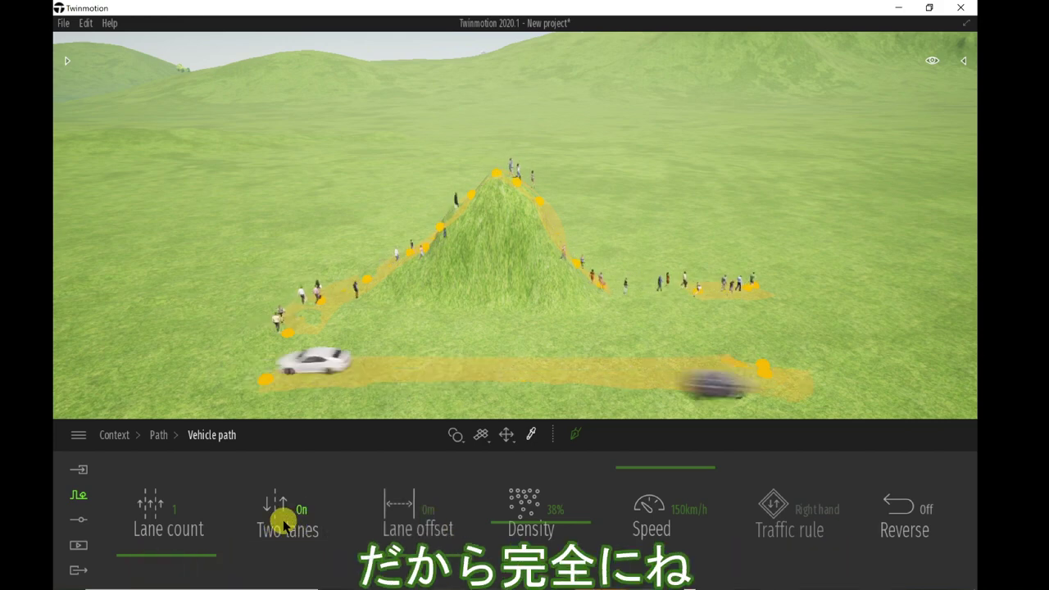
click(283, 523)
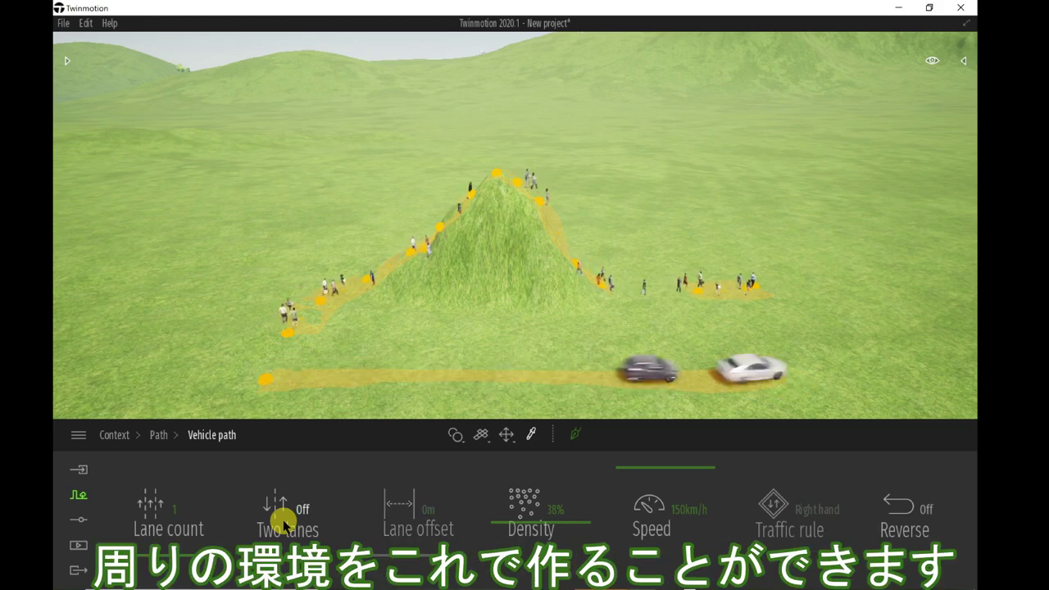
click(159, 434)
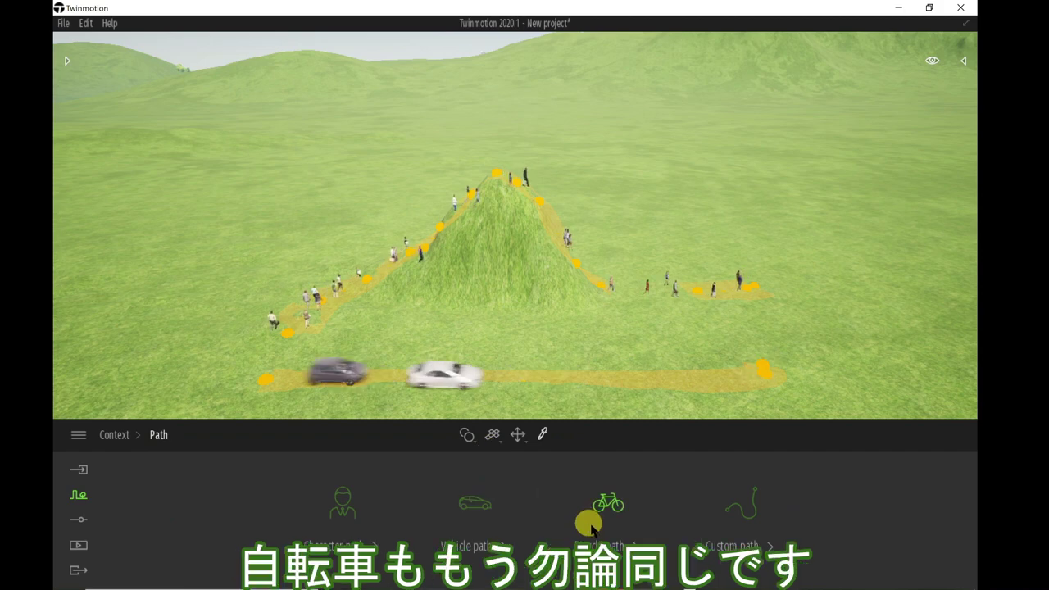
Step: Draw a bicycle path across the grass between the hill and the road
click(597, 500)
click(574, 437)
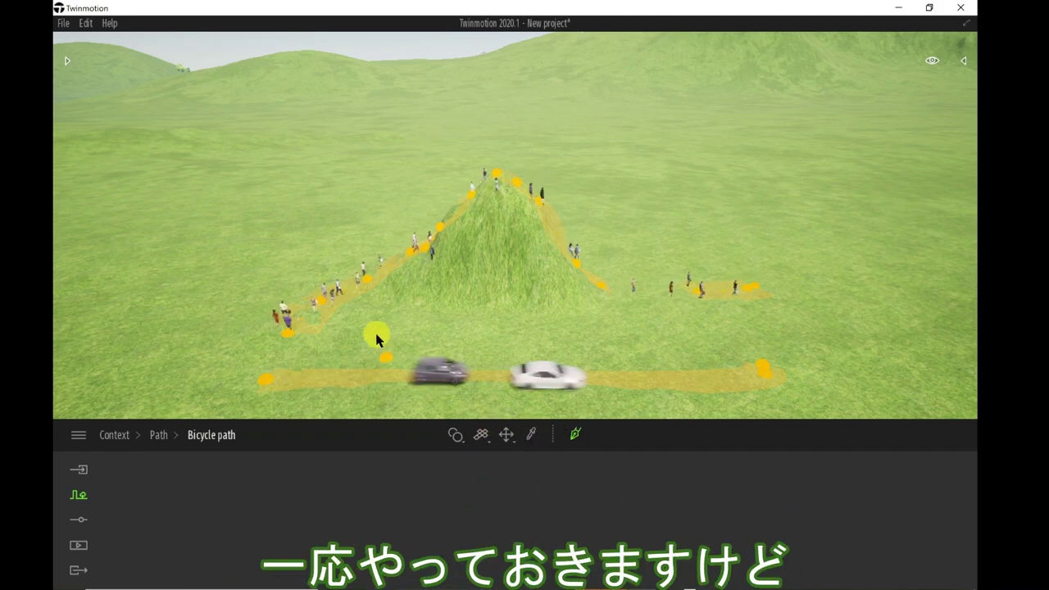
click(405, 331)
click(527, 330)
click(669, 331)
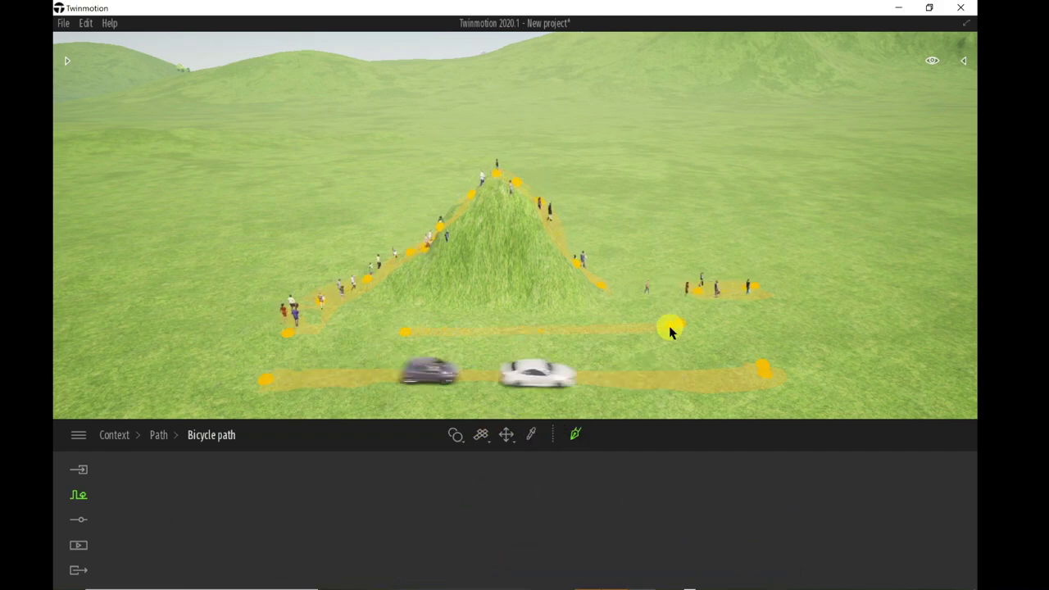
Step: Select the bicycle path and raise the cyclists' speed to 30 km/h
click(574, 434)
click(159, 434)
click(621, 538)
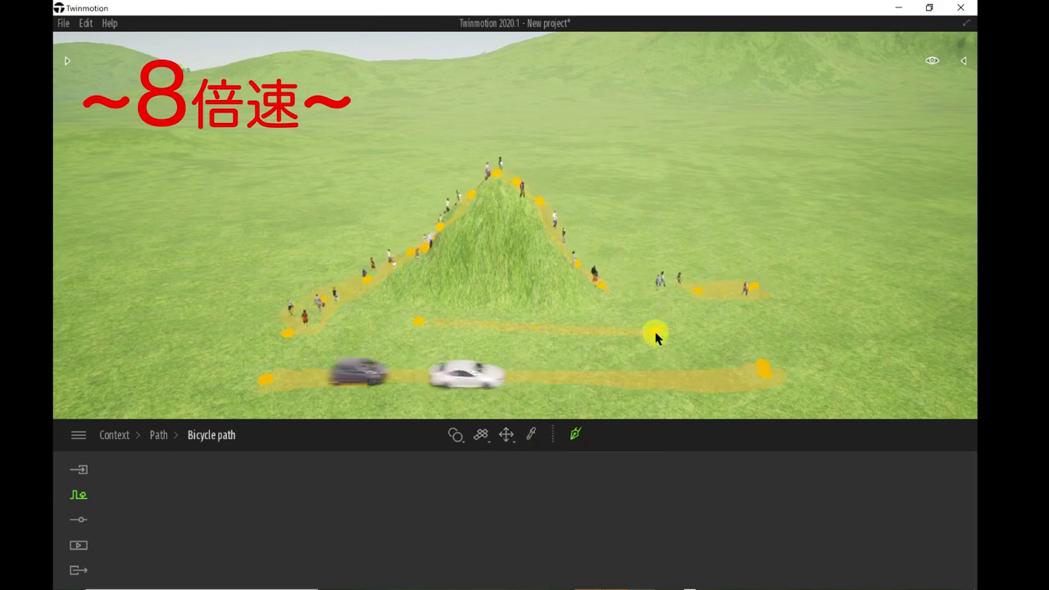
click(667, 331)
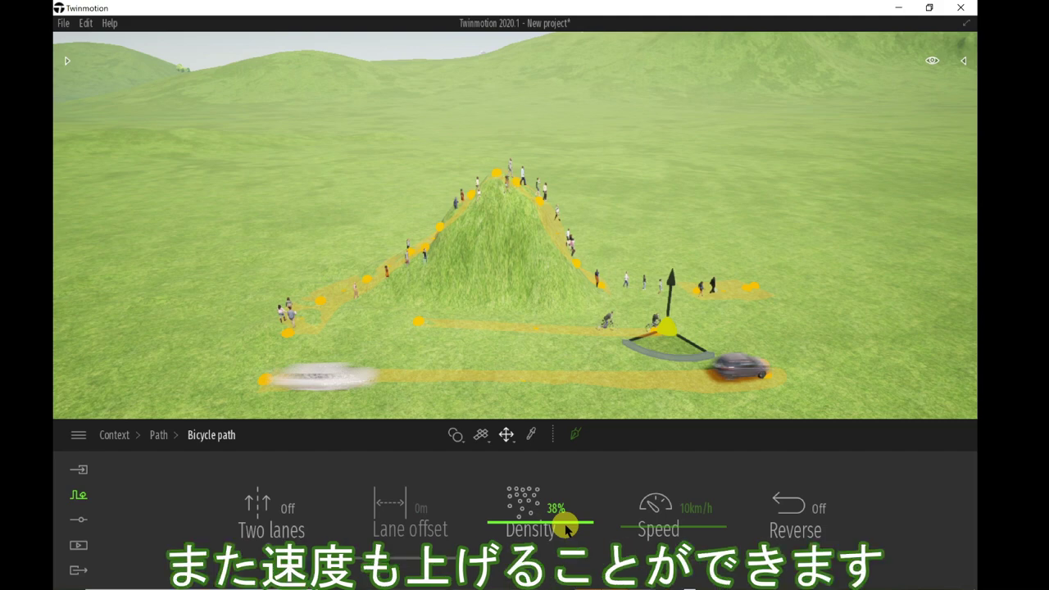
drag(633, 525, 652, 525)
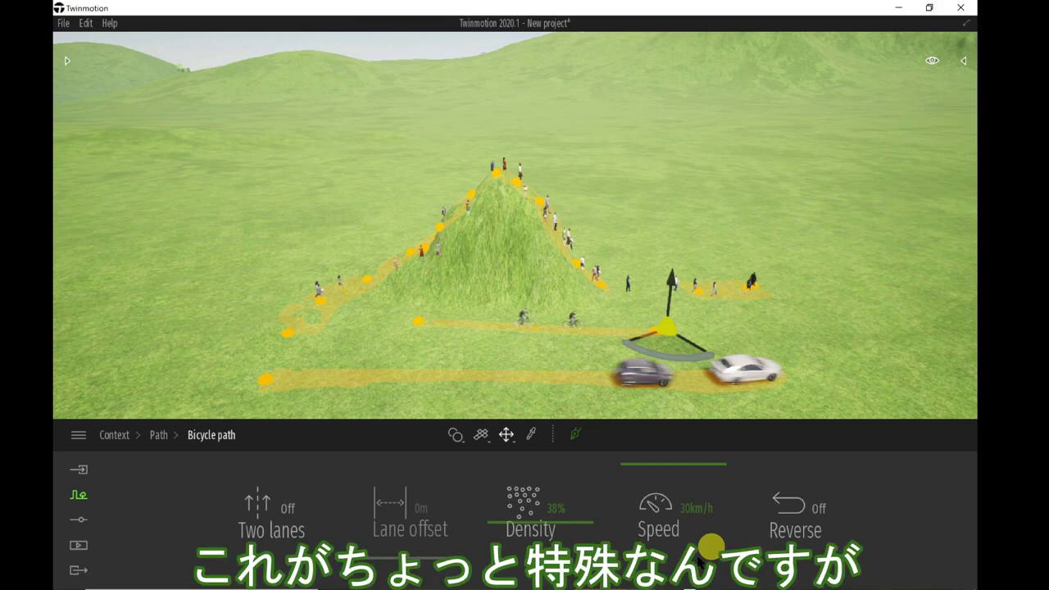
Step: Draw a custom path below the bicycle path and select it, showing a 1m box at 18 km/h
click(461, 433)
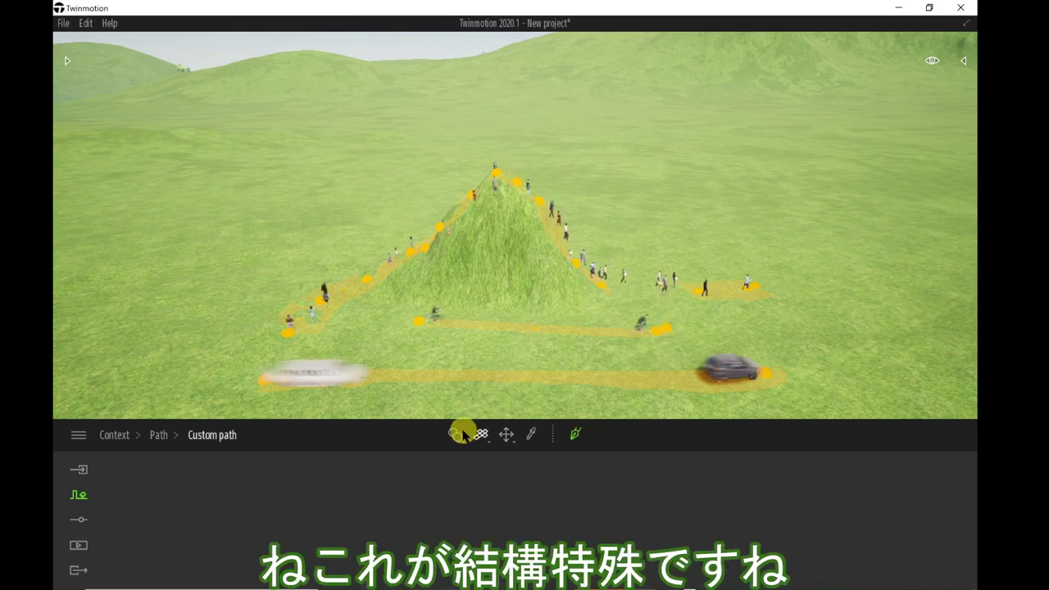
drag(419, 347, 751, 353)
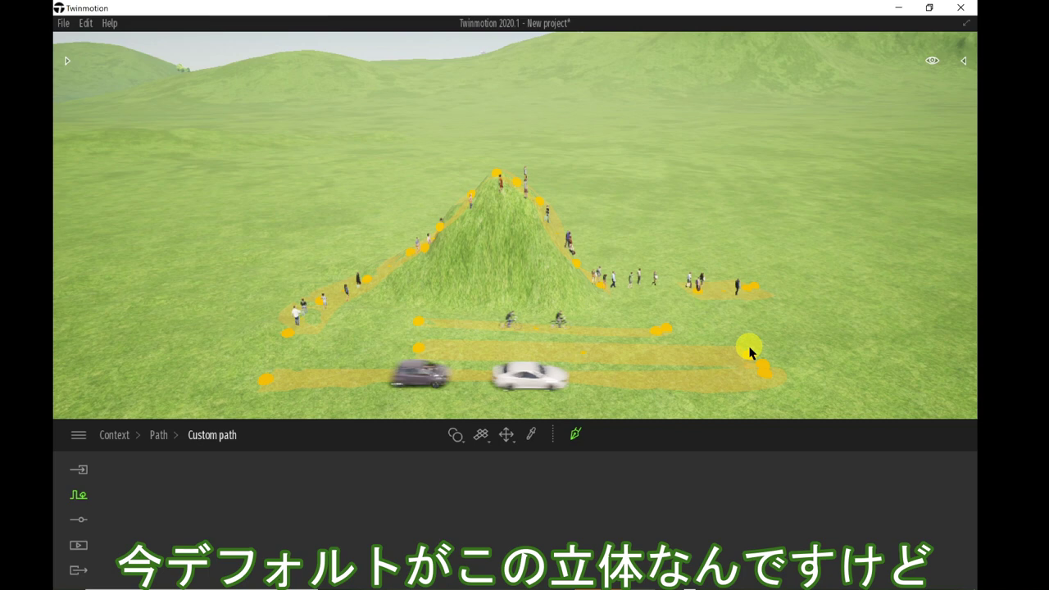
click(750, 351)
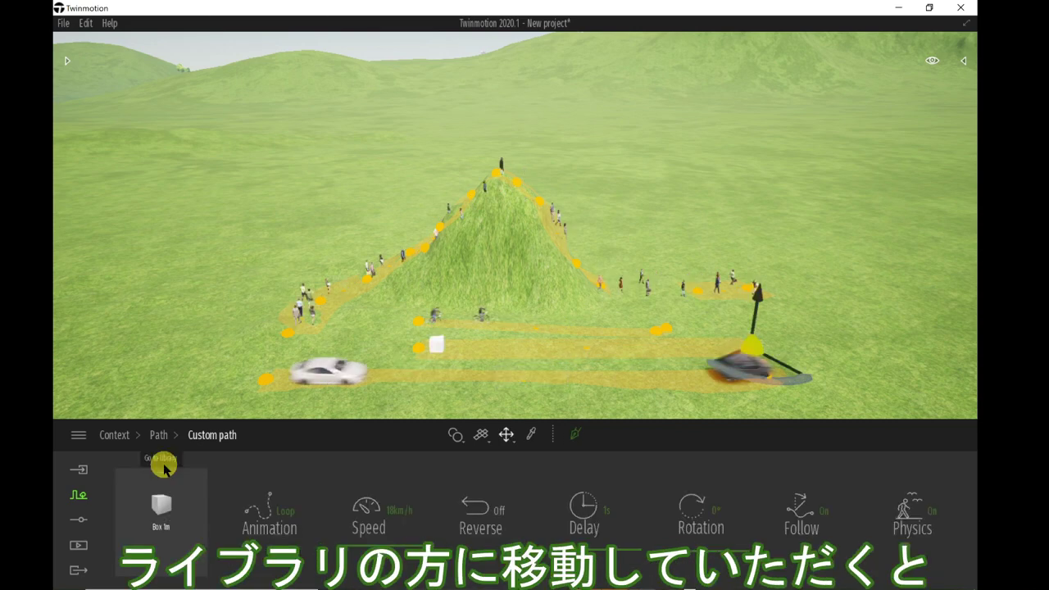
Step: Open the library from the custom path's Box 1m slot to choose a man character
click(164, 469)
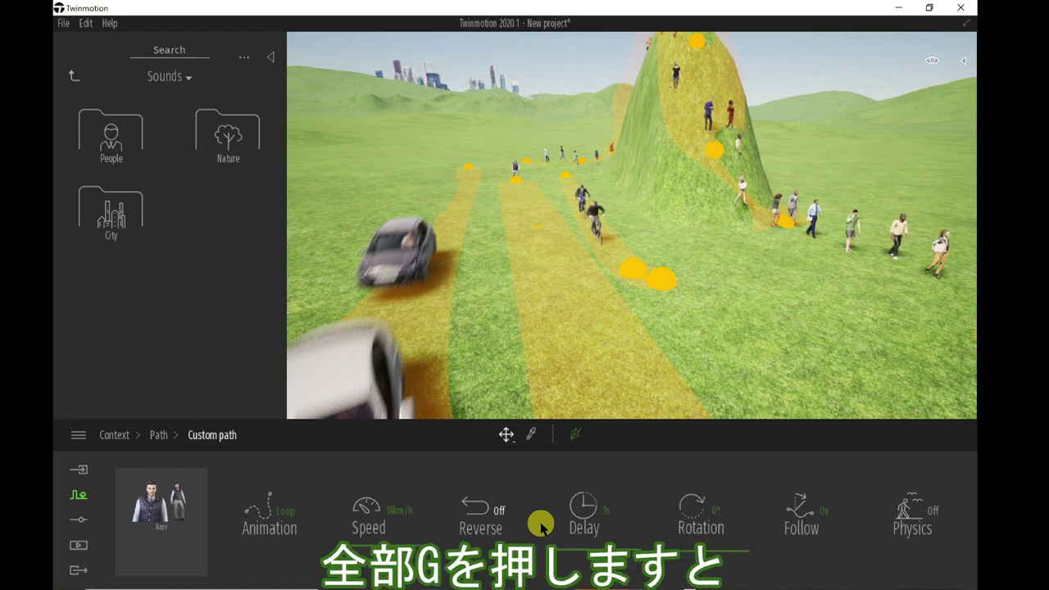
key(g)
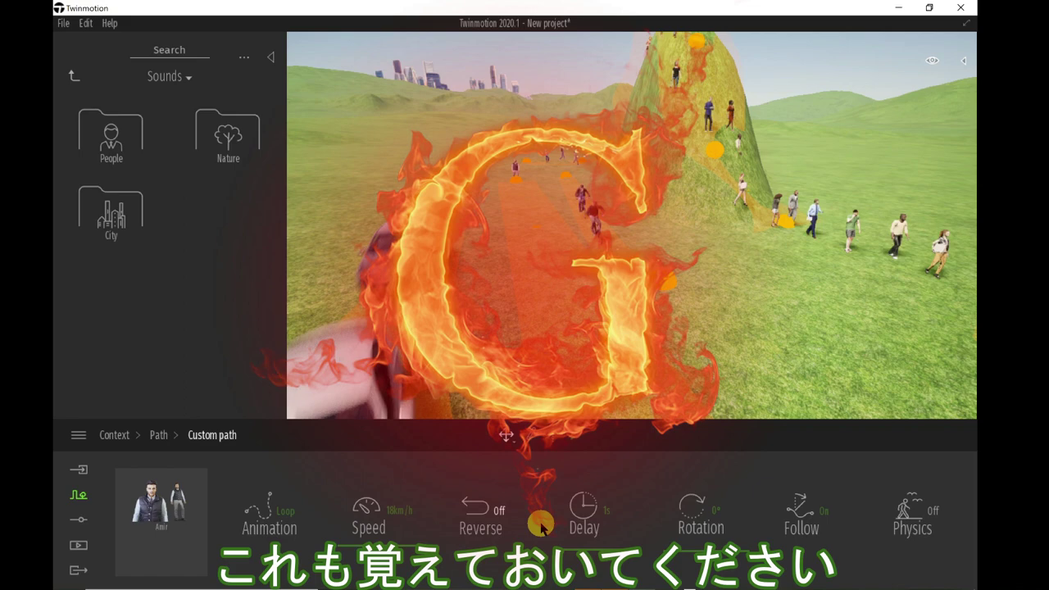
key(g)
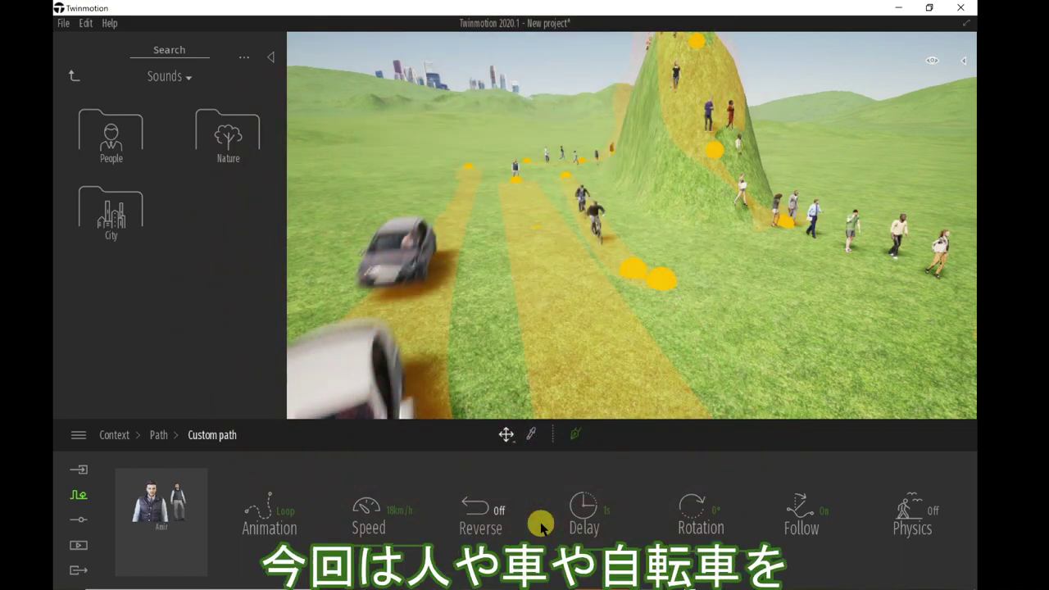